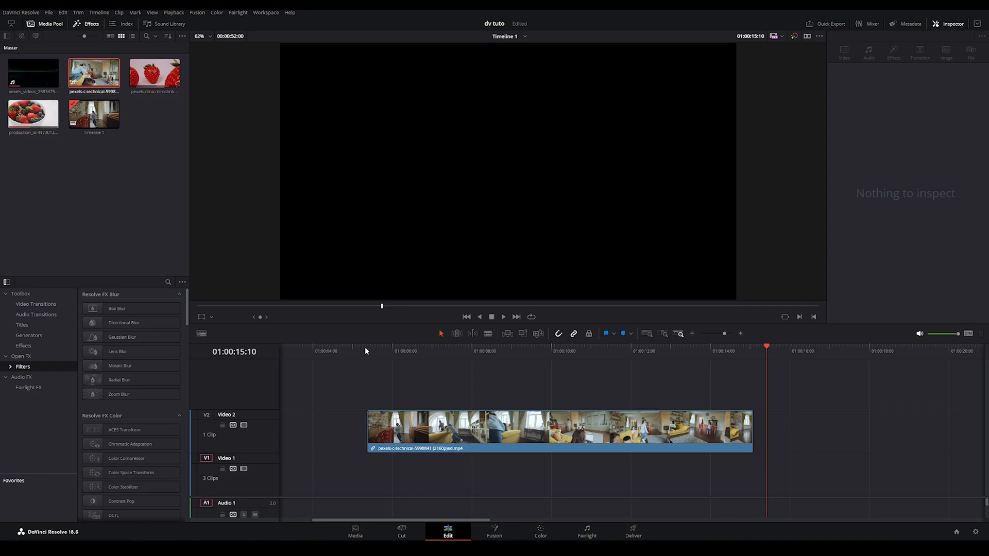
Trim the start of the clip on Video 2 to 01:00:06:15
{"action": "left_click", "coordinate": [366, 349]}
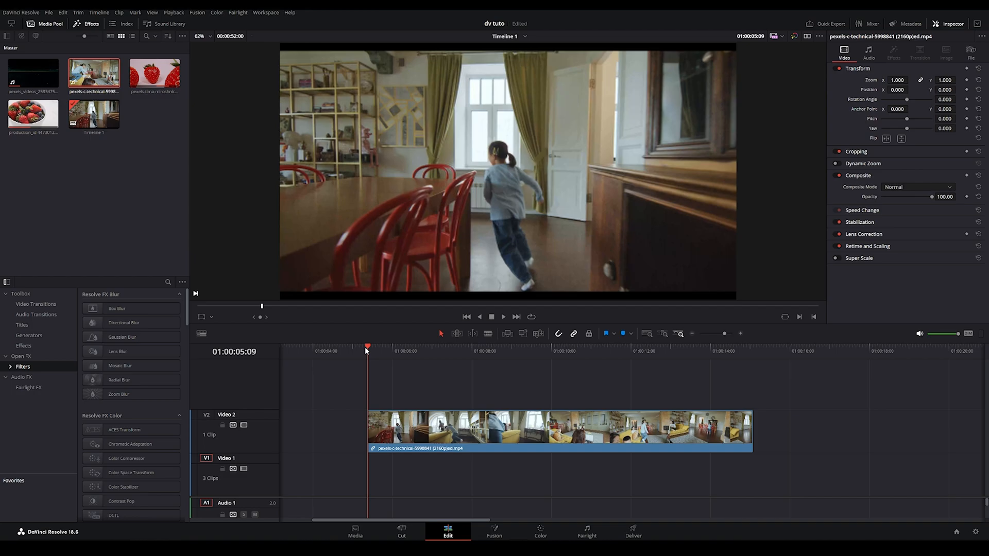
{"action": "left_click", "coordinate": [355, 346]}
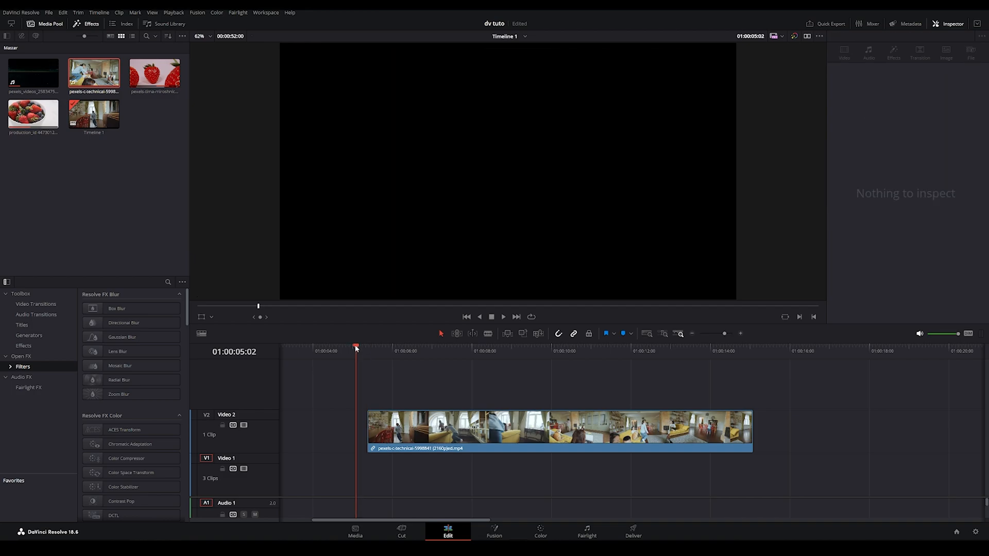
{"action": "left_click_drag", "start_coordinate": [381, 352], "coordinate": [418, 370]}
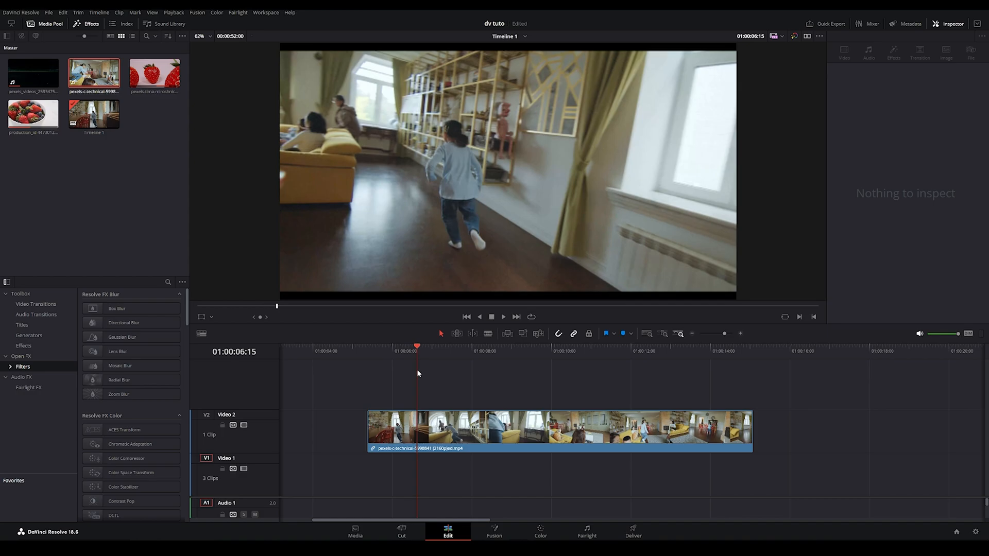
{"action": "left_click_drag", "start_coordinate": [418, 370], "coordinate": [417, 370]}
{"action": "left_click_drag", "start_coordinate": [369, 428], "coordinate": [416, 428]}
Shorten the end of the Video 2 clip to about 01:00:13:12 and play back the trimmed clip
{"action": "left_click", "coordinate": [480, 359]}
{"action": "left_click_drag", "start_coordinate": [490, 361], "coordinate": [686, 421]}
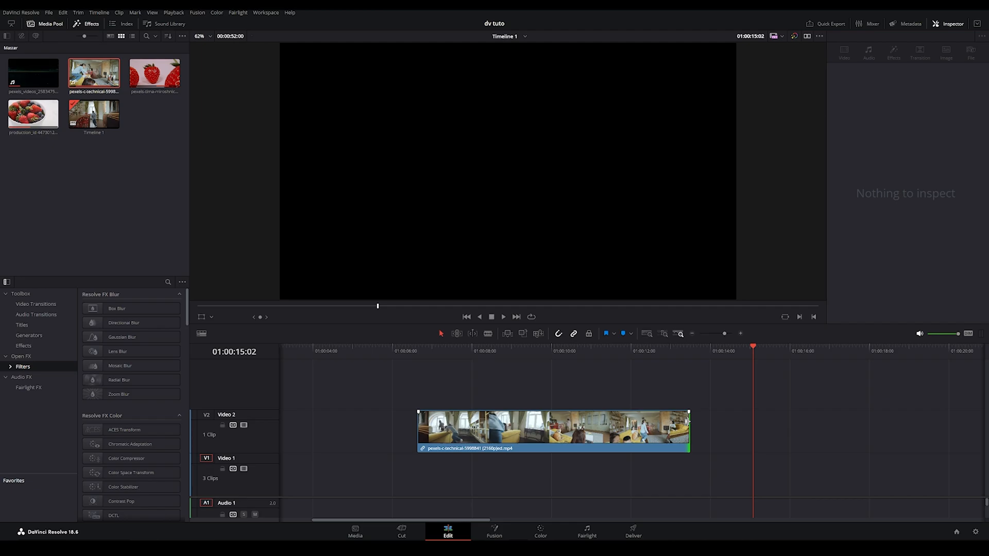
{"action": "left_click", "coordinate": [410, 348]}
{"action": "key", "text": "space"}
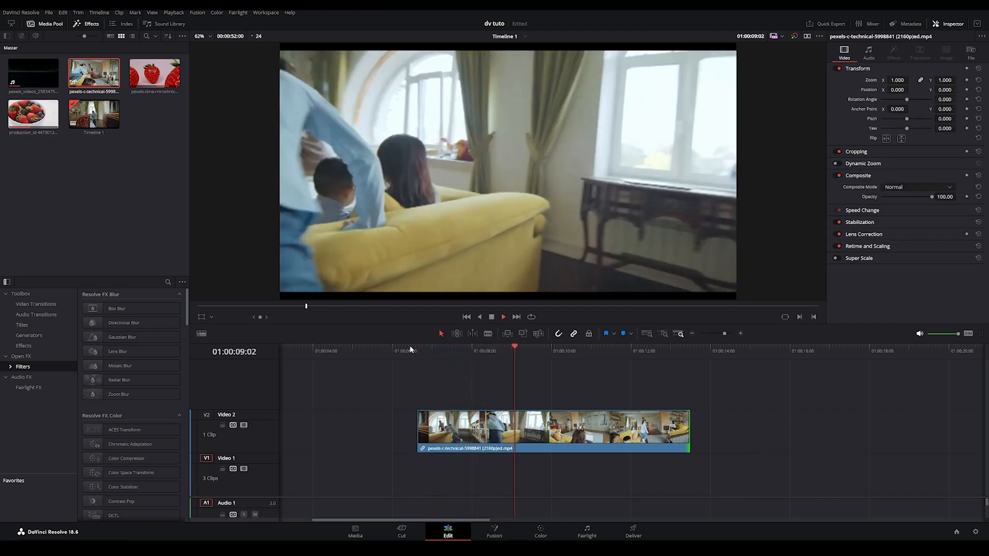
{"action": "left_click", "coordinate": [410, 349]}
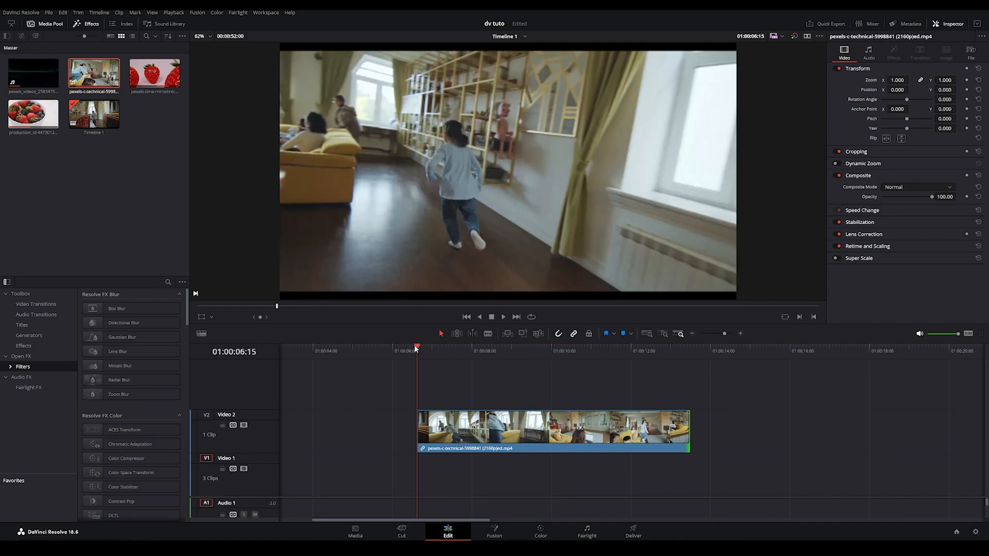
Scrub through the clip's action and trim its end to 01:00:12:16
{"action": "left_click_drag", "start_coordinate": [418, 349], "coordinate": [608, 384]}
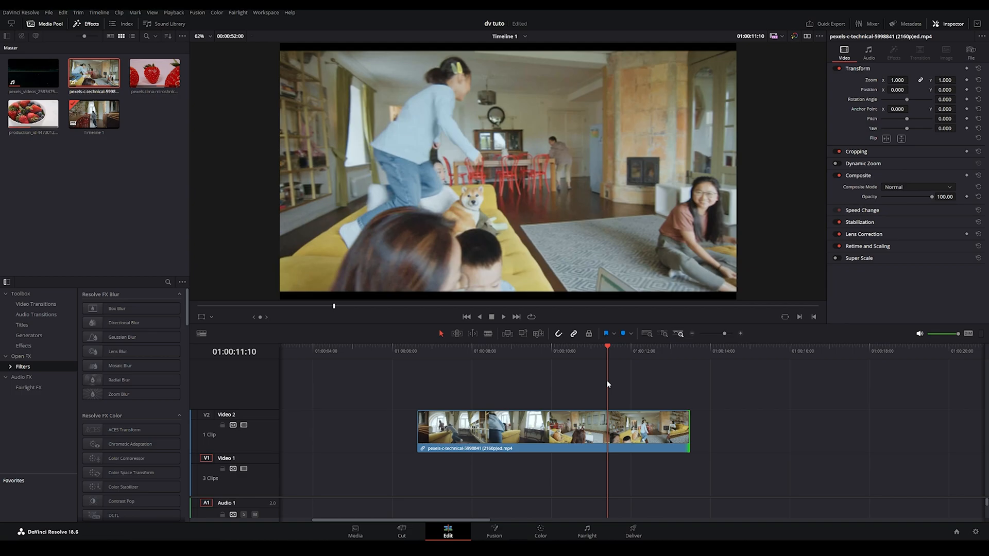
{"action": "left_click_drag", "start_coordinate": [411, 352], "coordinate": [627, 384]}
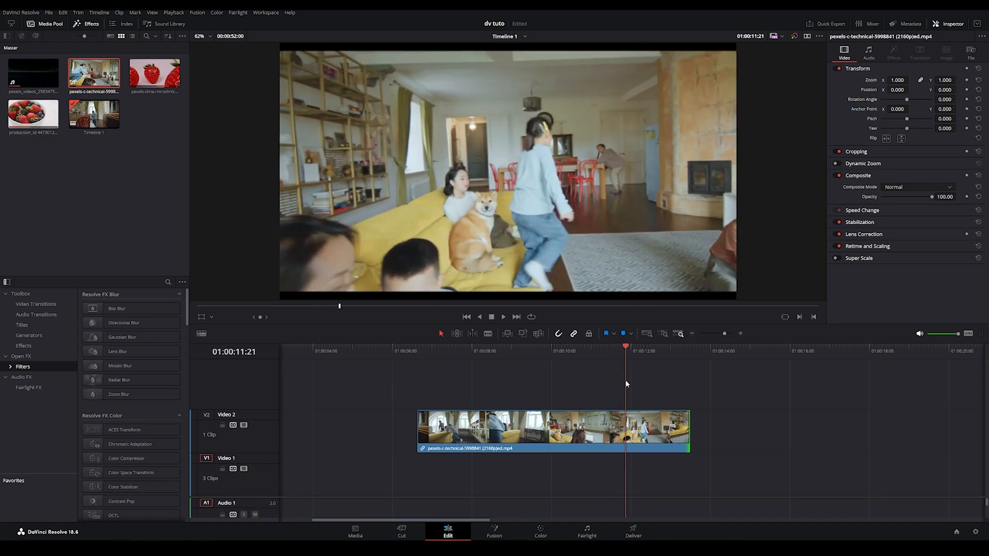
{"action": "mouse_move", "coordinate": [627, 384]}
{"action": "left_mouse_down"}
{"action": "mouse_move", "coordinate": [667, 391]}
{"action": "mouse_move", "coordinate": [635, 399]}
{"action": "left_mouse_up"}
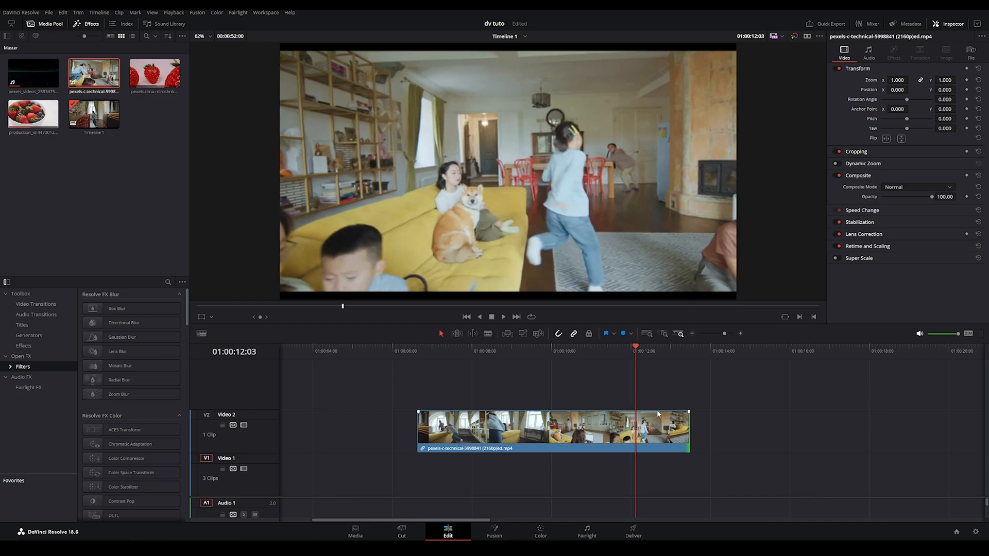
{"action": "left_click_drag", "start_coordinate": [686, 420], "coordinate": [635, 422]}
{"action": "left_click_drag", "start_coordinate": [573, 352], "coordinate": [634, 369]}
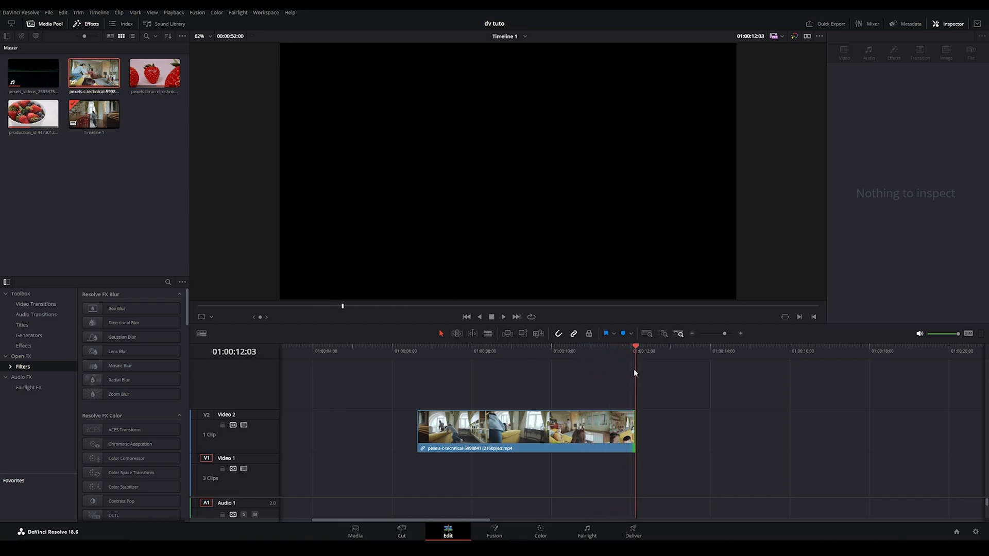
{"action": "left_click_drag", "start_coordinate": [634, 425], "coordinate": [656, 426]}
{"action": "left_click_drag", "start_coordinate": [596, 347], "coordinate": [653, 374]}
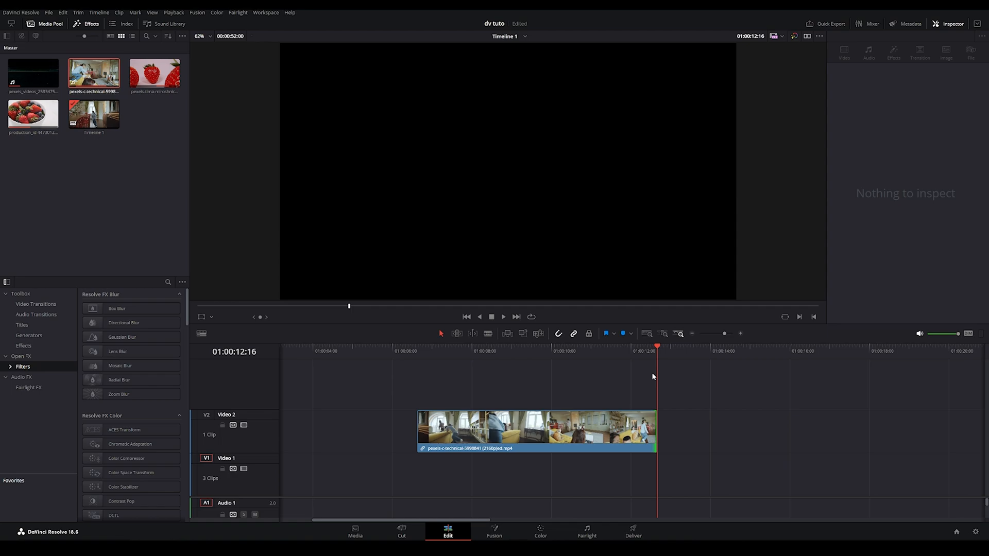
Show the Retime Controls on the Video 2 clip and add a speed point at 01:00:07:20
{"action": "right_click", "coordinate": [456, 432]}
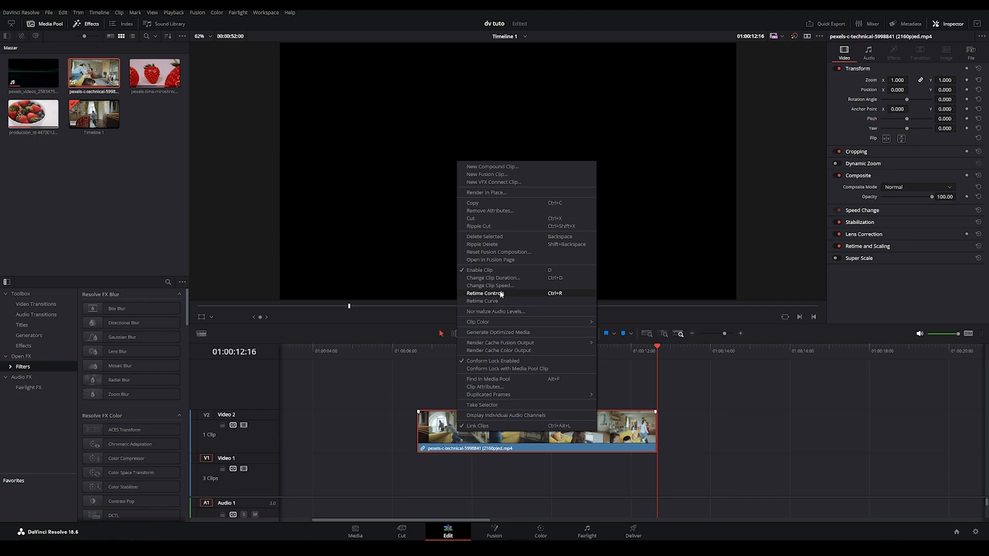
{"action": "left_click", "coordinate": [484, 294]}
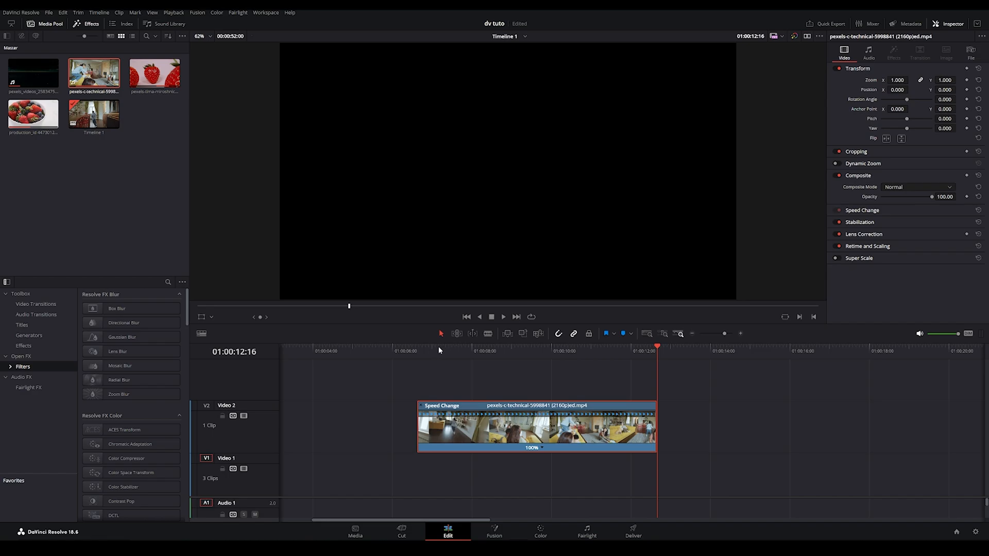
{"action": "left_click_drag", "start_coordinate": [442, 347], "coordinate": [462, 349]}
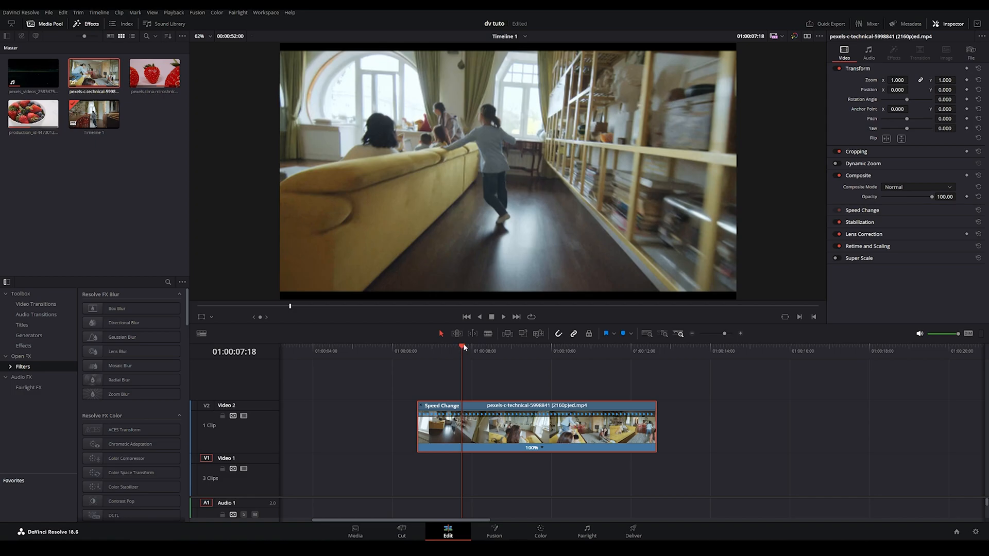
{"action": "left_click_drag", "start_coordinate": [463, 349], "coordinate": [466, 348]}
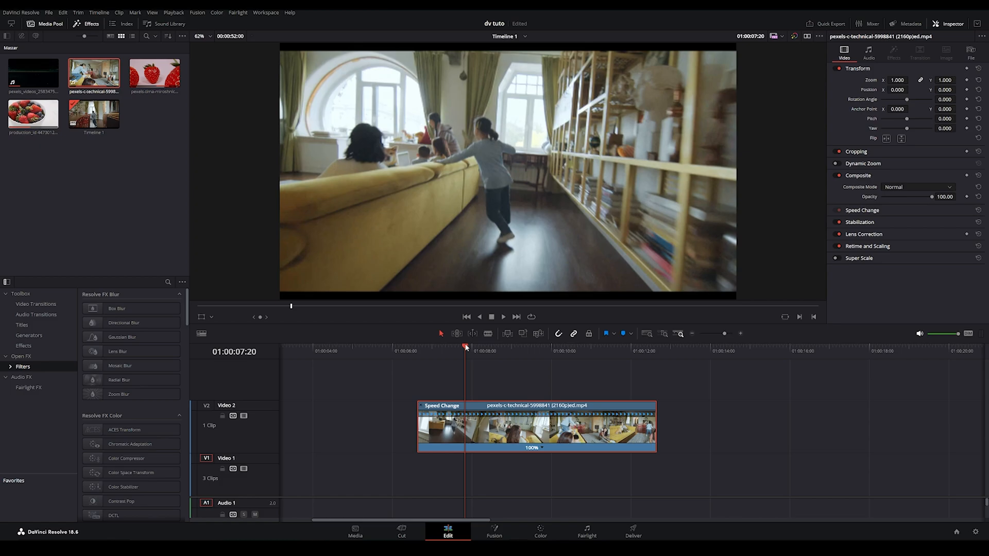
{"action": "left_click", "coordinate": [543, 449]}
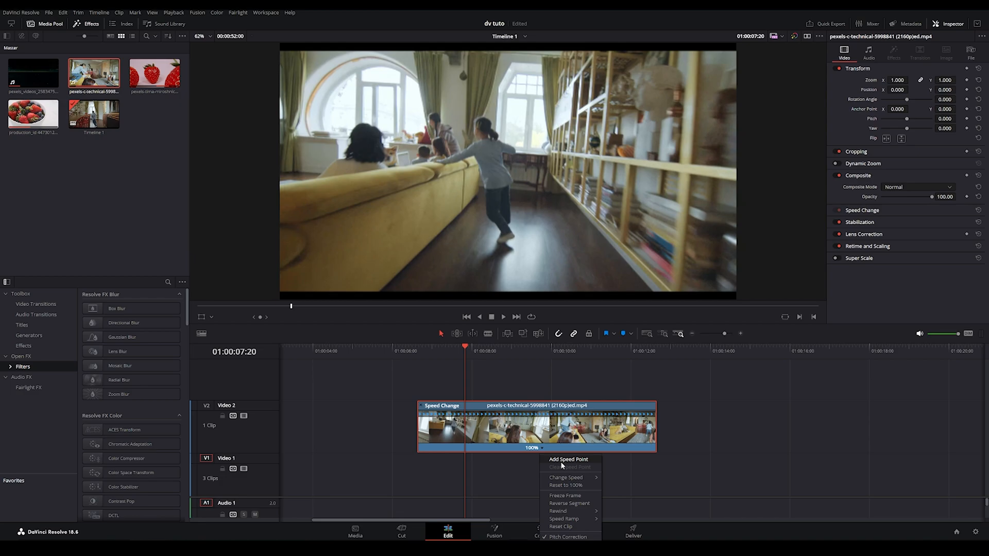
{"action": "left_click", "coordinate": [561, 465]}
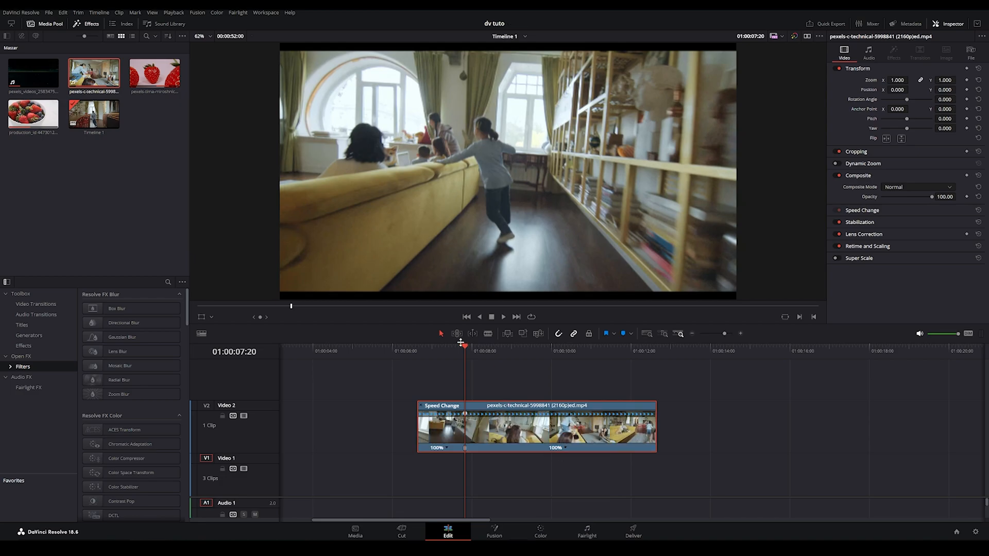
Add a second speed point to the clip at 01:00:10:16
{"action": "left_click_drag", "start_coordinate": [465, 346], "coordinate": [579, 375]}
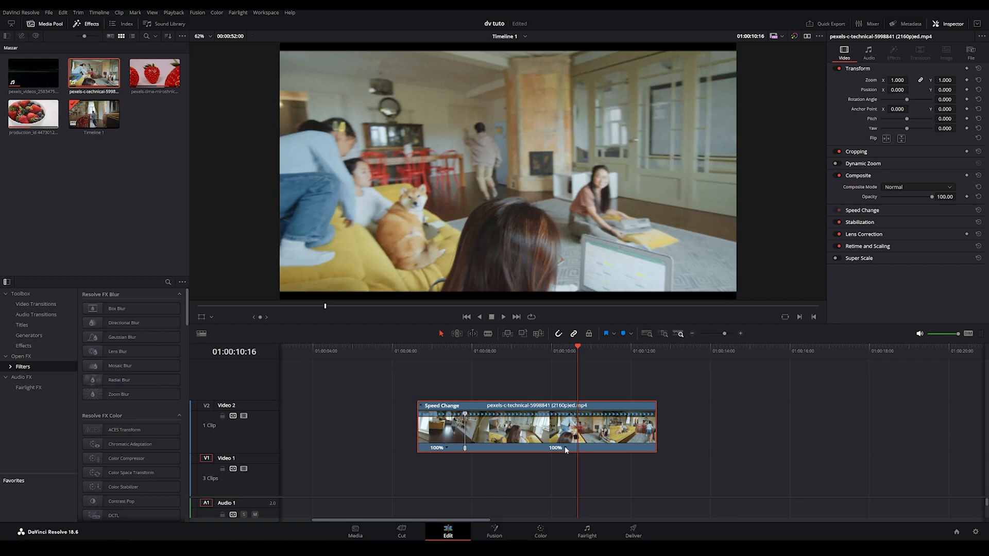
{"action": "left_click", "coordinate": [566, 448]}
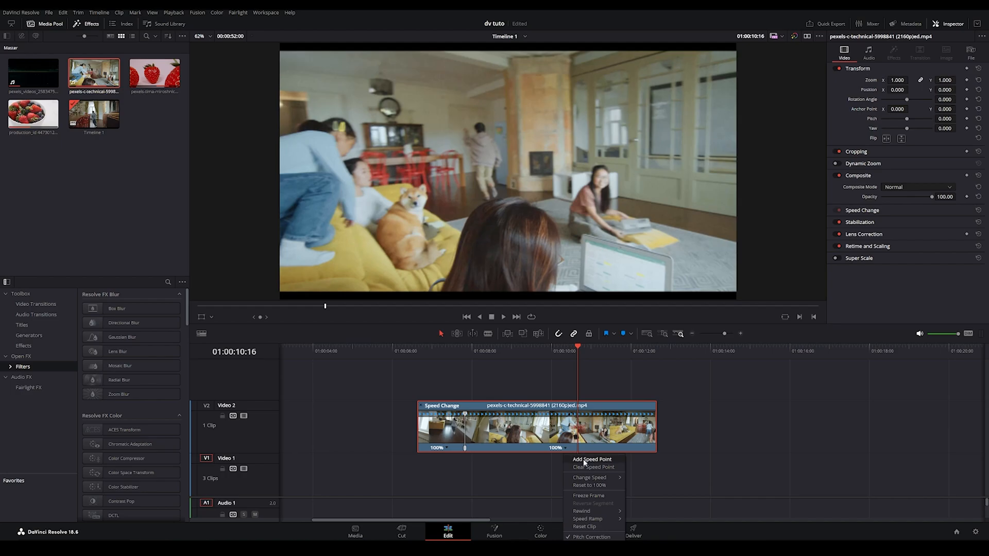
{"action": "left_click", "coordinate": [584, 460]}
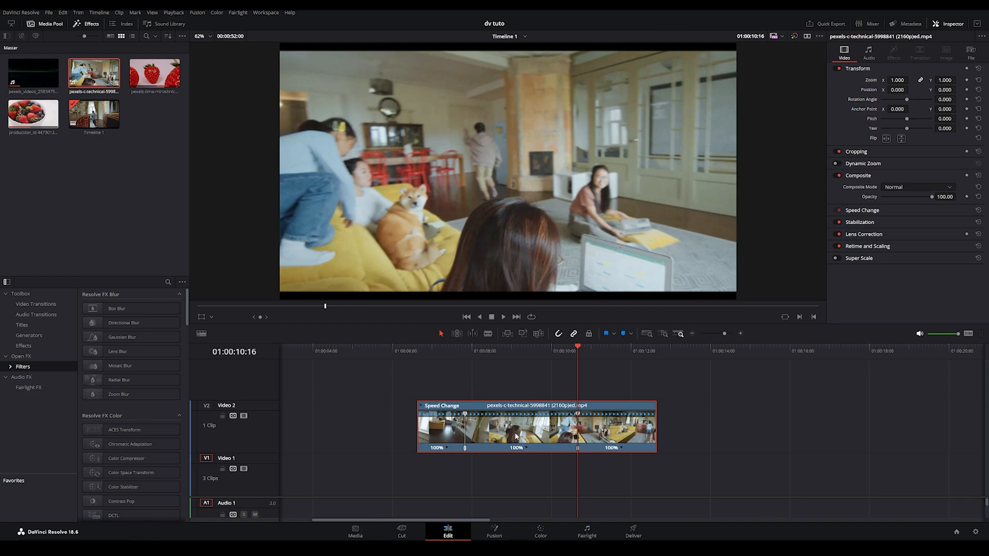
{"action": "left_click_drag", "start_coordinate": [580, 345], "coordinate": [684, 360]}
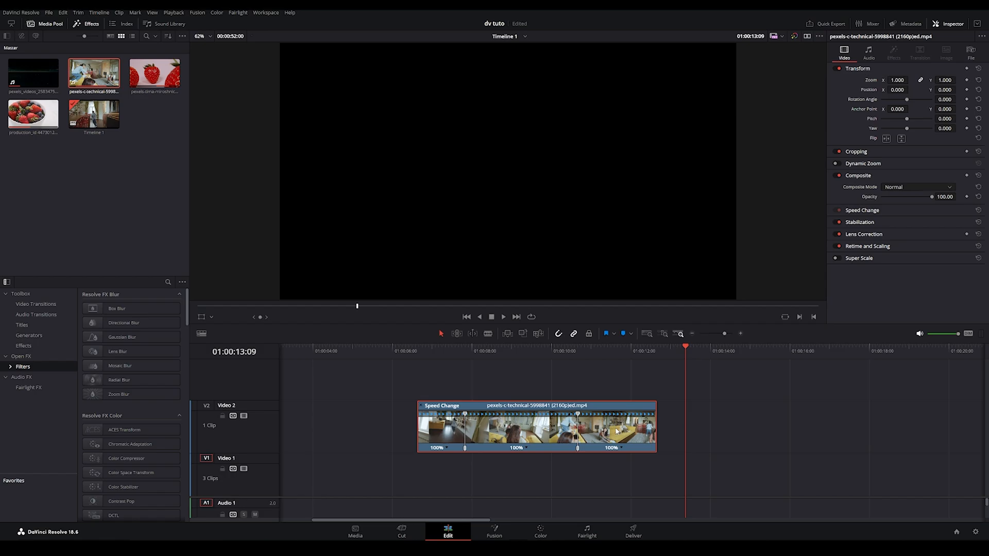
Change the speed of the clip's first and last segments to 150%
{"action": "left_click", "coordinate": [446, 448]}
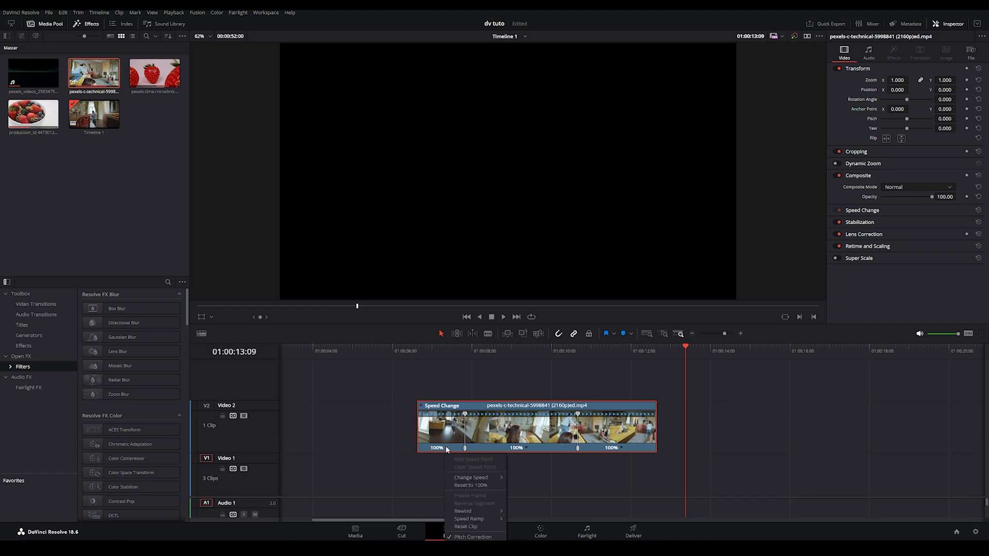
{"action": "mouse_move", "coordinate": [473, 482]}
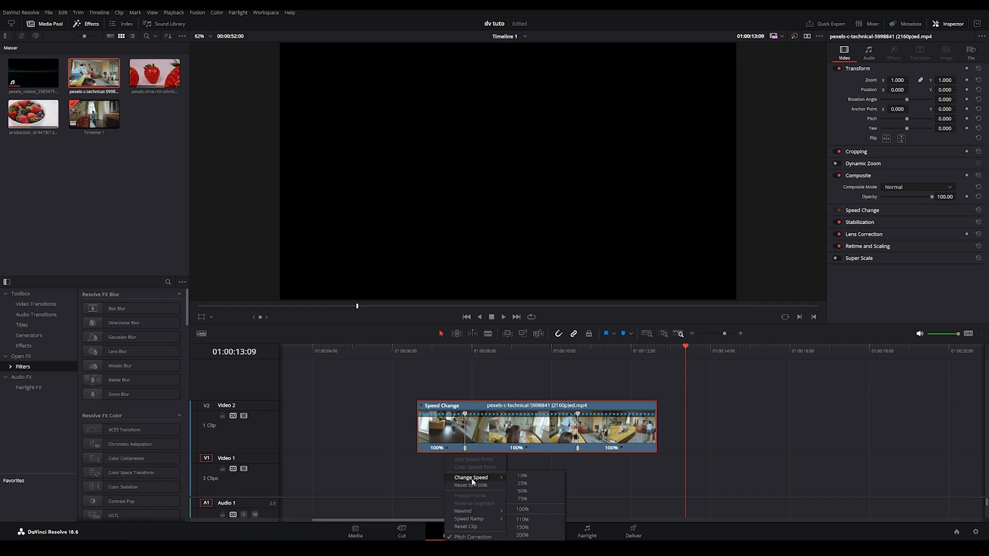
{"action": "left_click", "coordinate": [522, 527]}
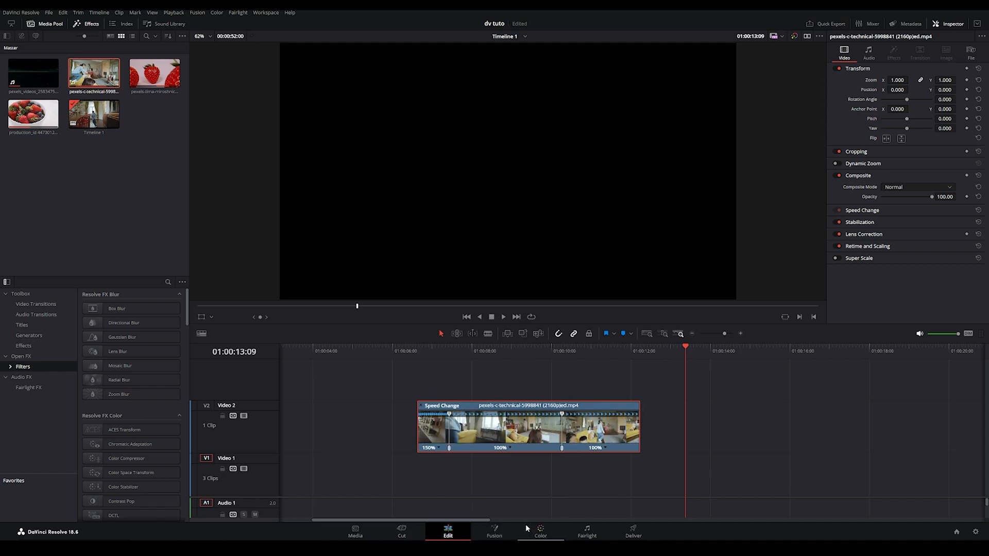
{"action": "left_click", "coordinate": [605, 448]}
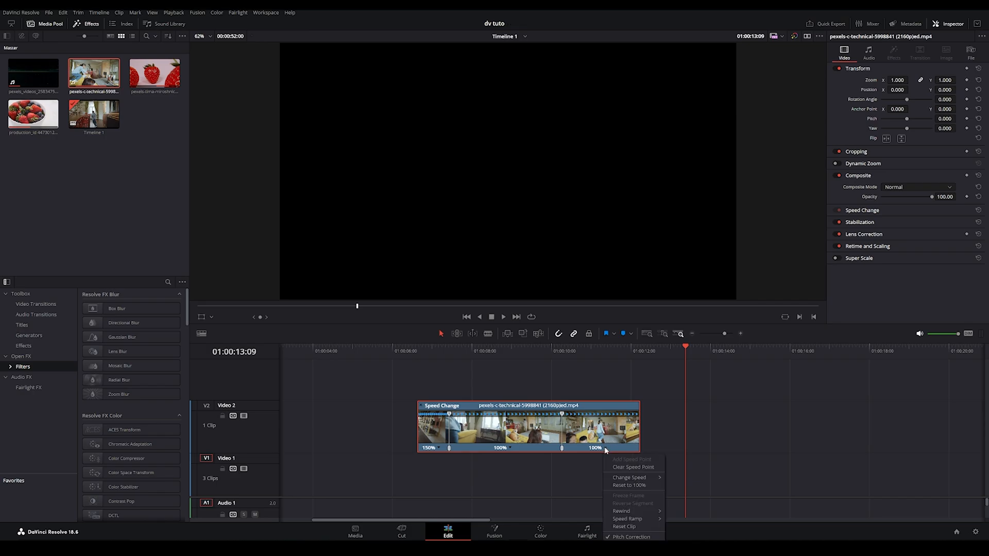
{"action": "mouse_move", "coordinate": [642, 480]}
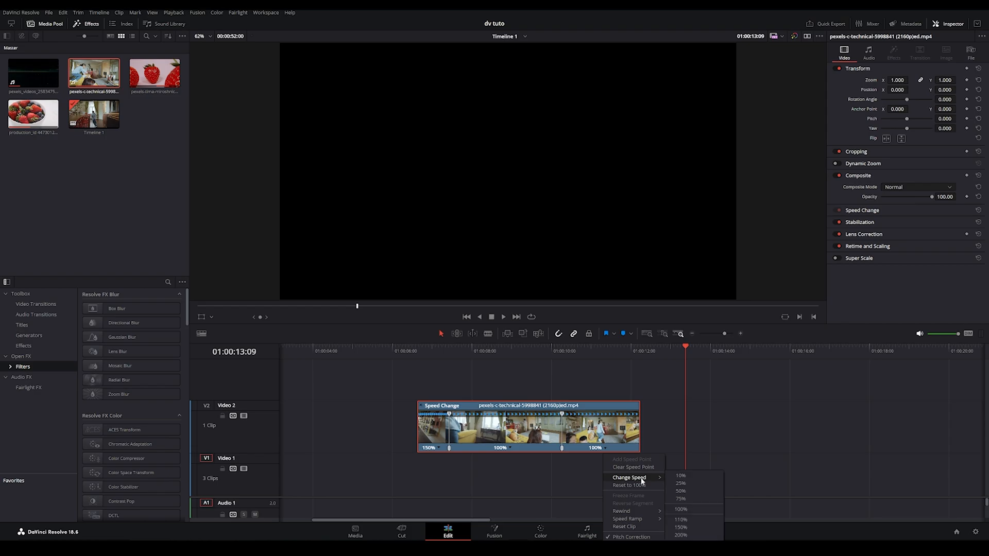
{"action": "left_click", "coordinate": [681, 527]}
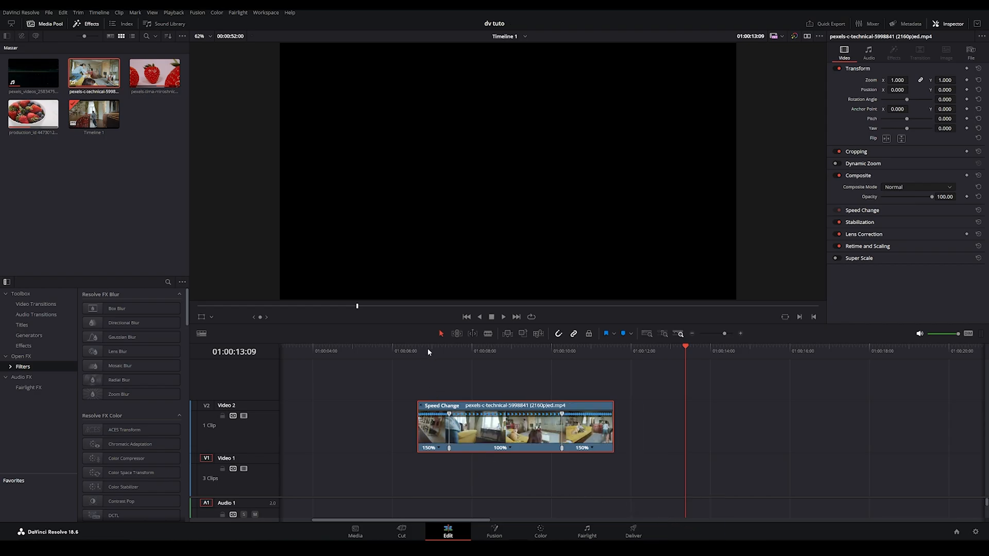
Play the retimed clip from just before its start at 01:00:06:09 to check the faster segments
{"action": "left_click_drag", "start_coordinate": [412, 345], "coordinate": [408, 346]}
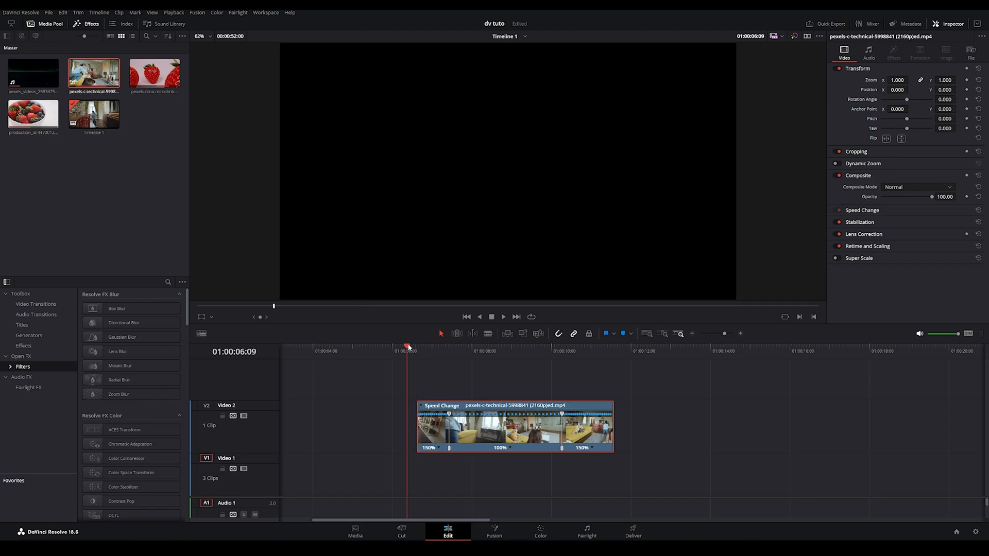
{"action": "key", "text": "space"}
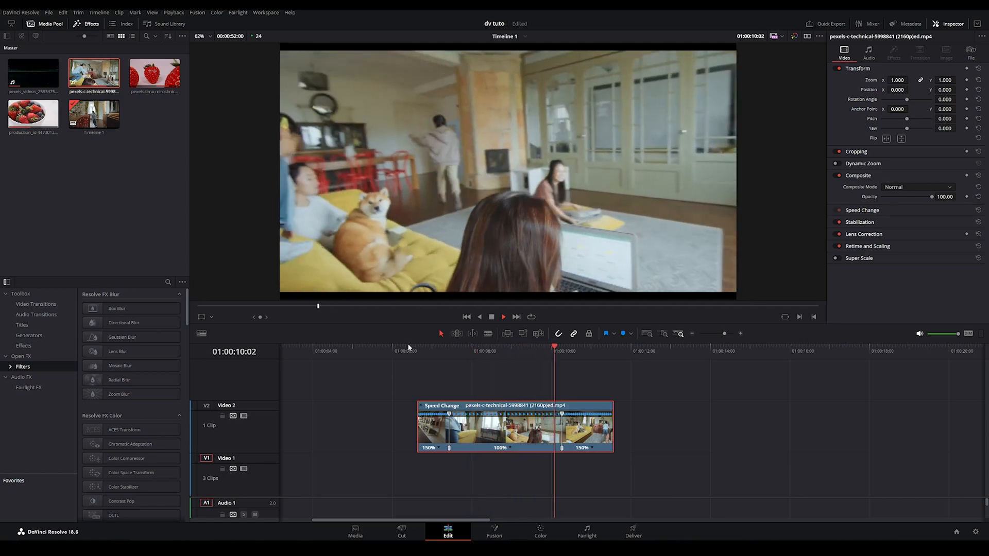
{"action": "key", "text": "space"}
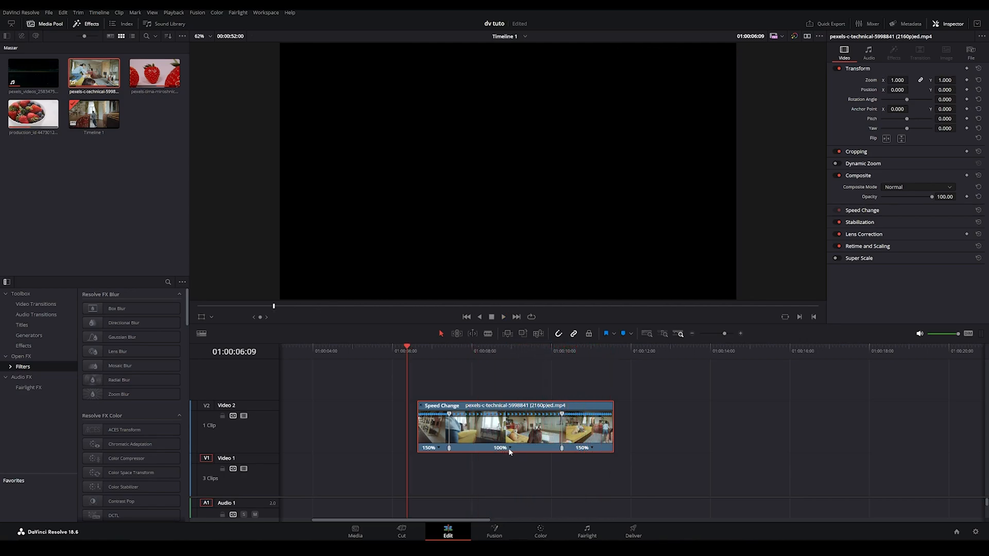
Change the speed of the clip's middle segment to 50% and play back the speed ramp
{"action": "right_click", "coordinate": [510, 450]}
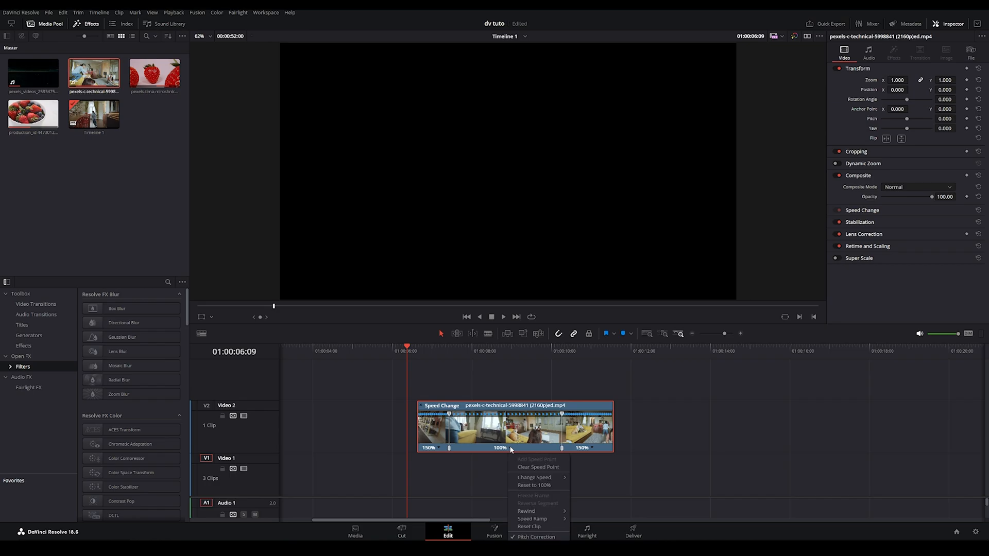
{"action": "mouse_move", "coordinate": [534, 481]}
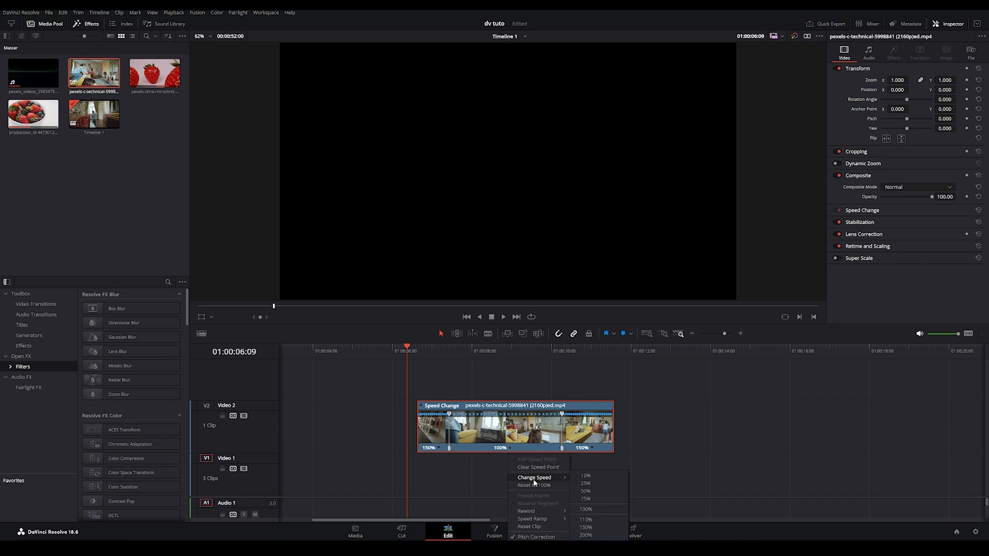
{"action": "left_click", "coordinate": [586, 493]}
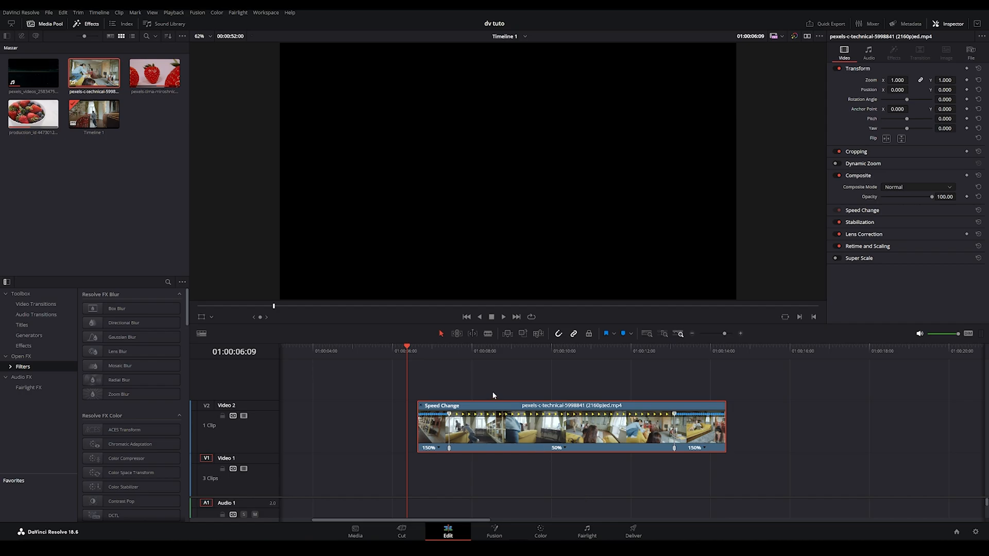
{"action": "key", "text": "space"}
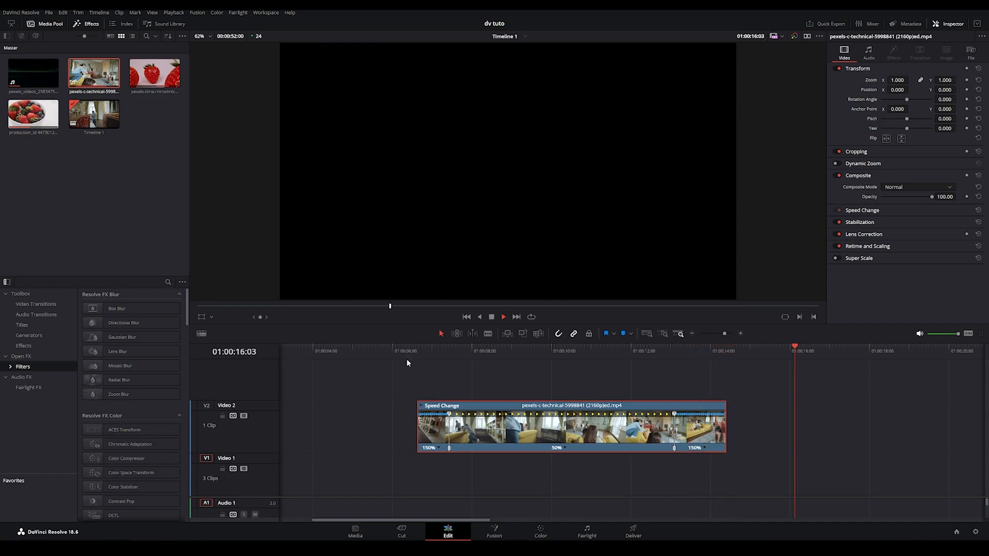
{"action": "left_click", "coordinate": [403, 351]}
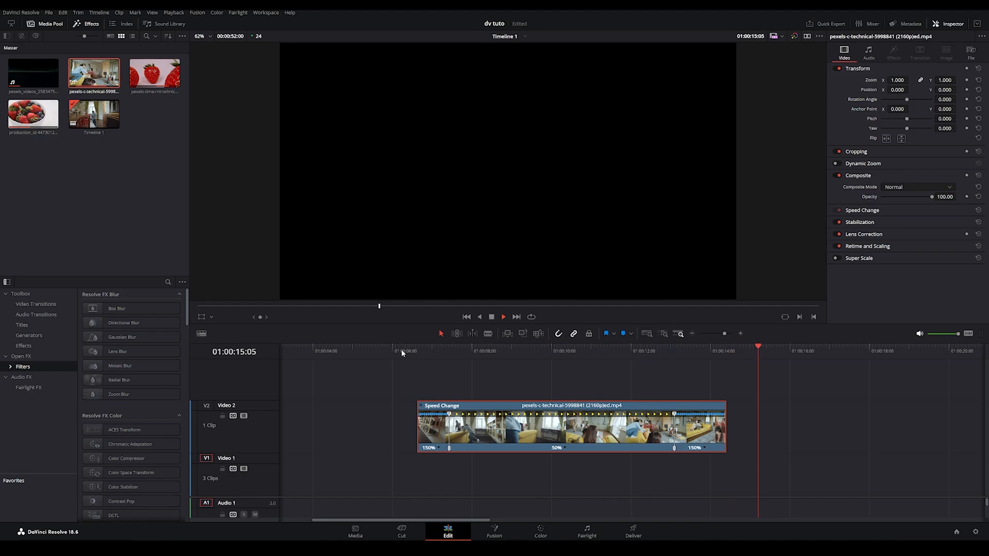
Replay the transition into the clip's last segment, then stop playback
{"action": "left_click", "coordinate": [662, 347]}
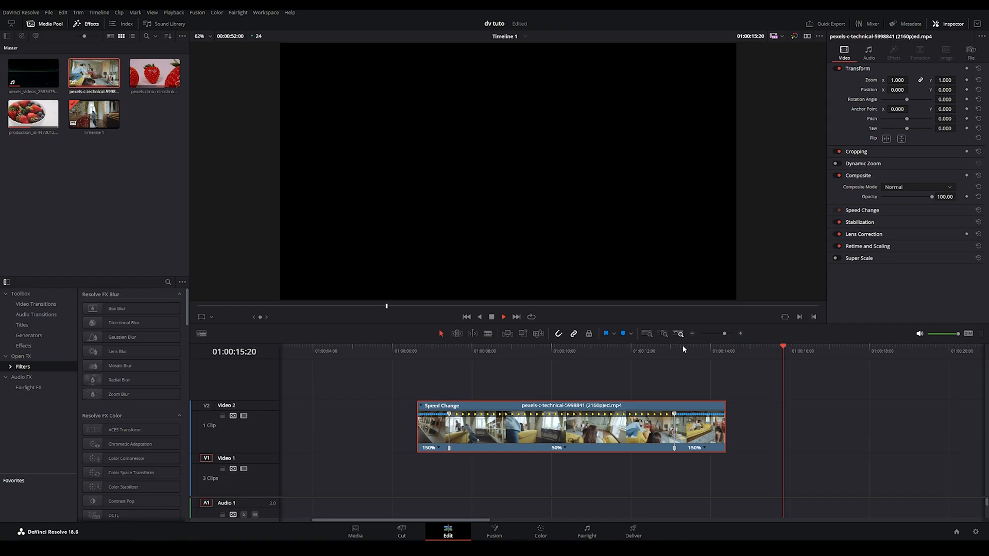
{"action": "left_click", "coordinate": [746, 348]}
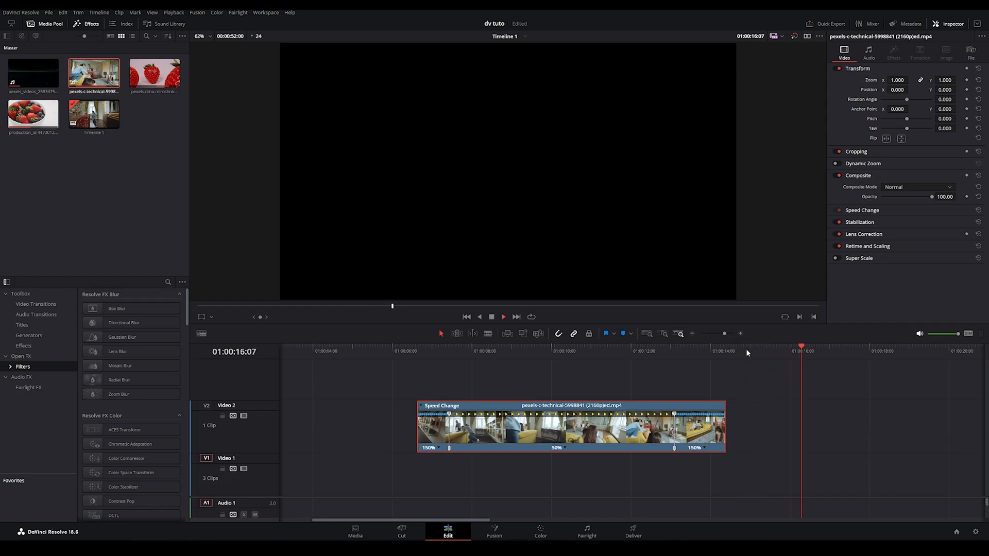
{"action": "left_click", "coordinate": [746, 348]}
{"action": "key", "text": "space"}
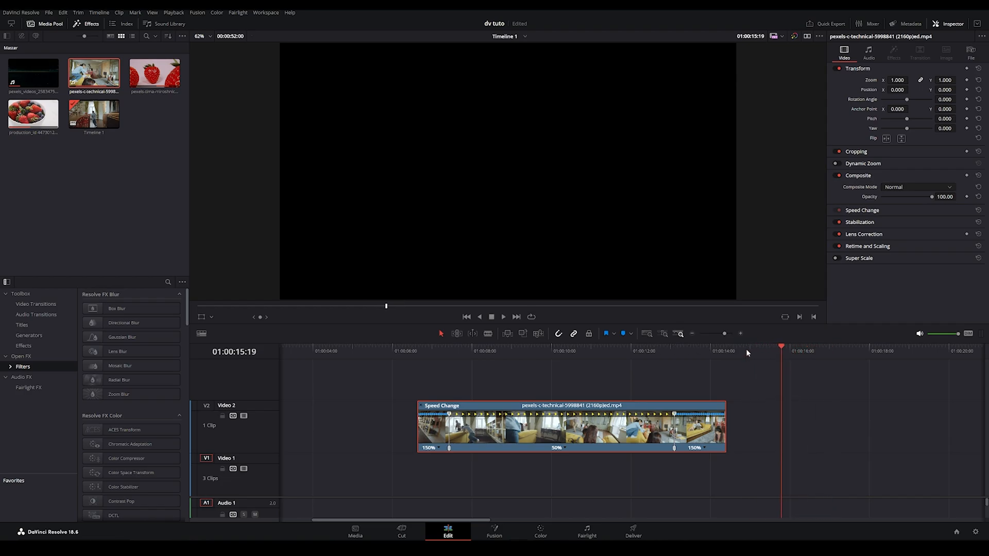
Show the clip's retime curve and smooth its first speed point, lengthening the curve handle for a more gradual slowdown
{"action": "right_click", "coordinate": [587, 432]}
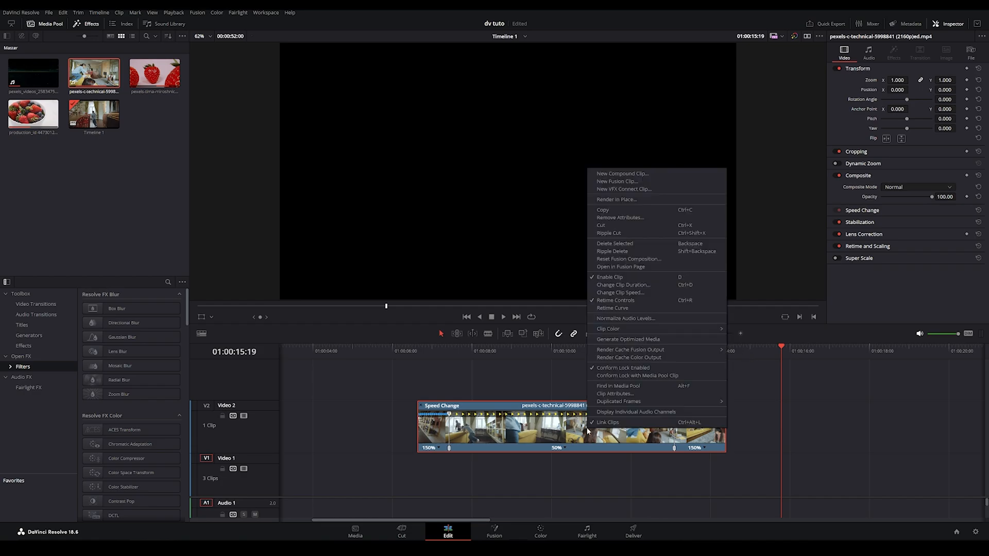
{"action": "left_click", "coordinate": [613, 308]}
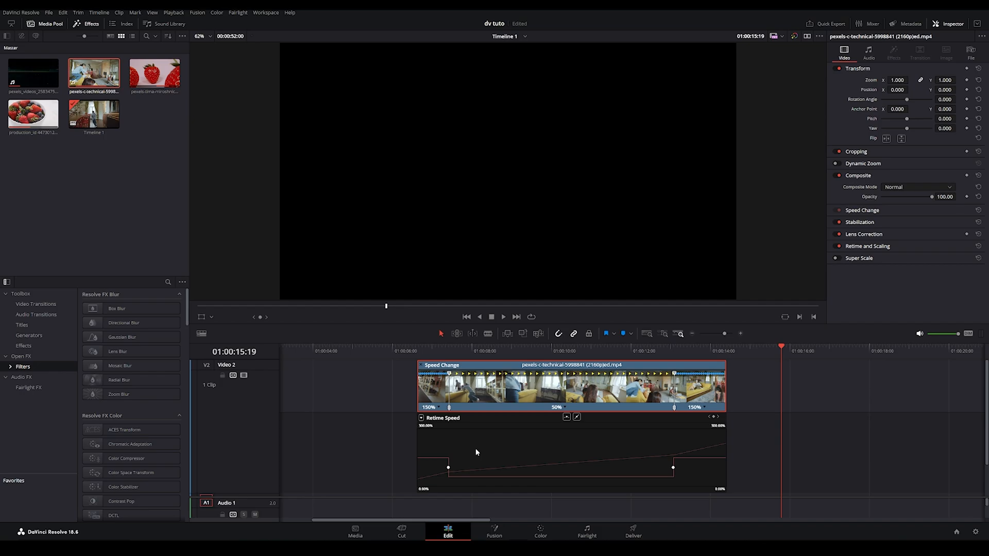
{"action": "left_click", "coordinate": [449, 468]}
{"action": "left_click", "coordinate": [567, 418]}
{"action": "left_click_drag", "start_coordinate": [465, 468], "coordinate": [491, 466]}
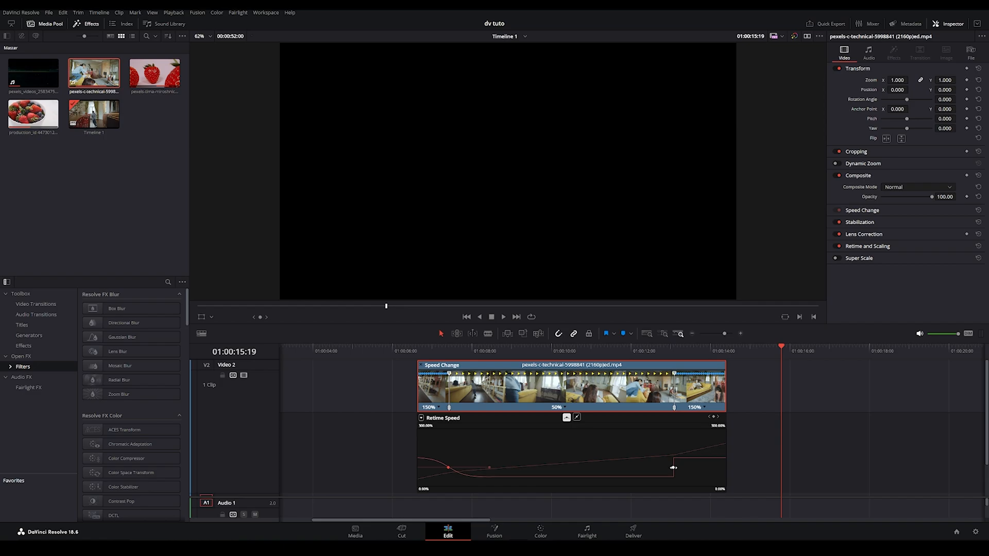
Smooth the second speed point on the retime curve and lengthen its handle
{"action": "left_click", "coordinate": [673, 468]}
{"action": "left_click", "coordinate": [567, 417]}
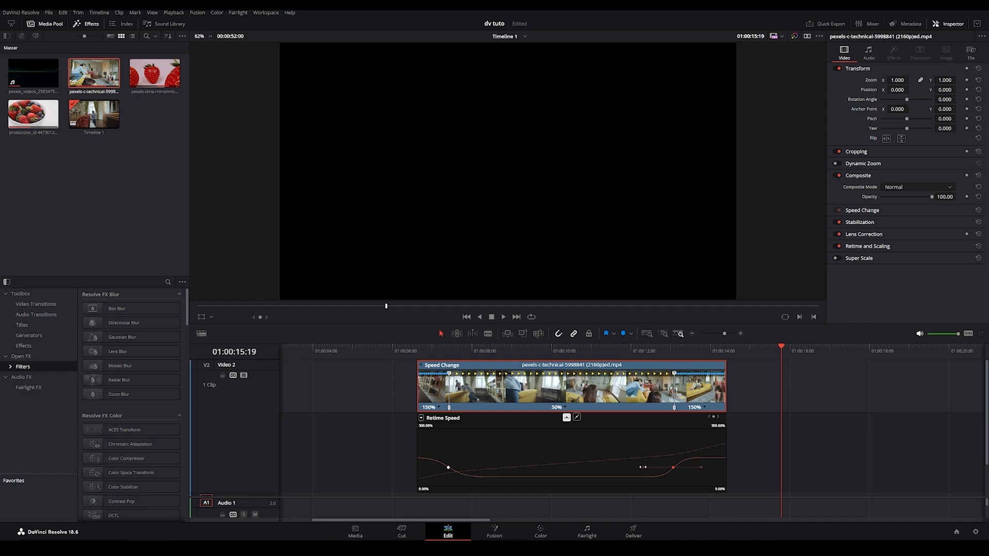
{"action": "left_click_drag", "start_coordinate": [643, 467], "coordinate": [627, 469]}
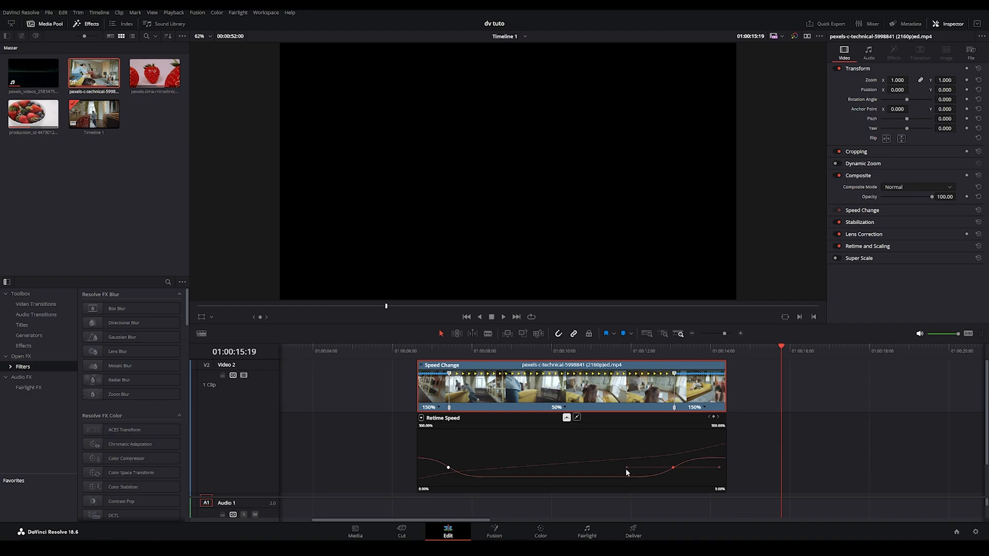
Play the clip repeatedly from just before its start, around 01:00:06:05, to check the smoothed speed transitions
{"action": "left_click", "coordinate": [401, 351]}
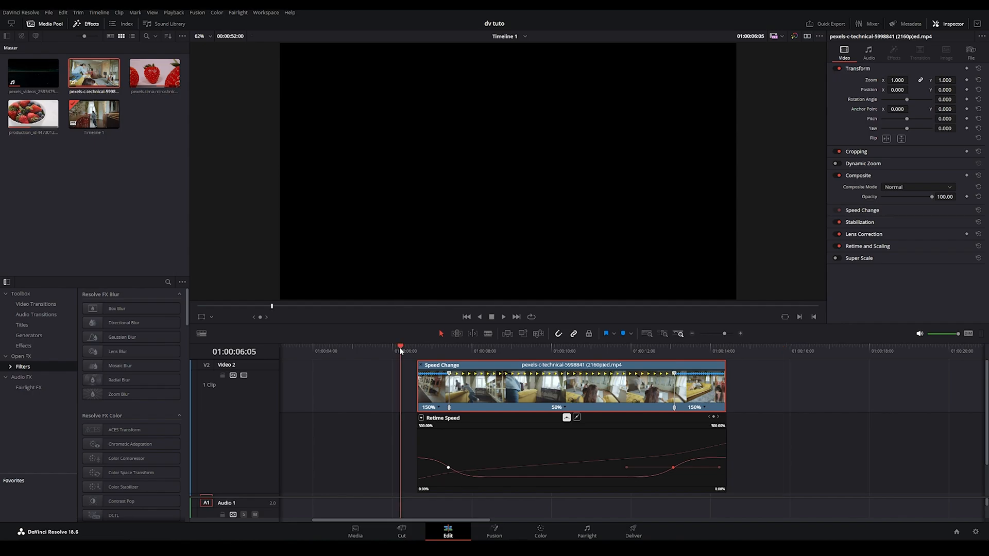
{"action": "key", "text": "space"}
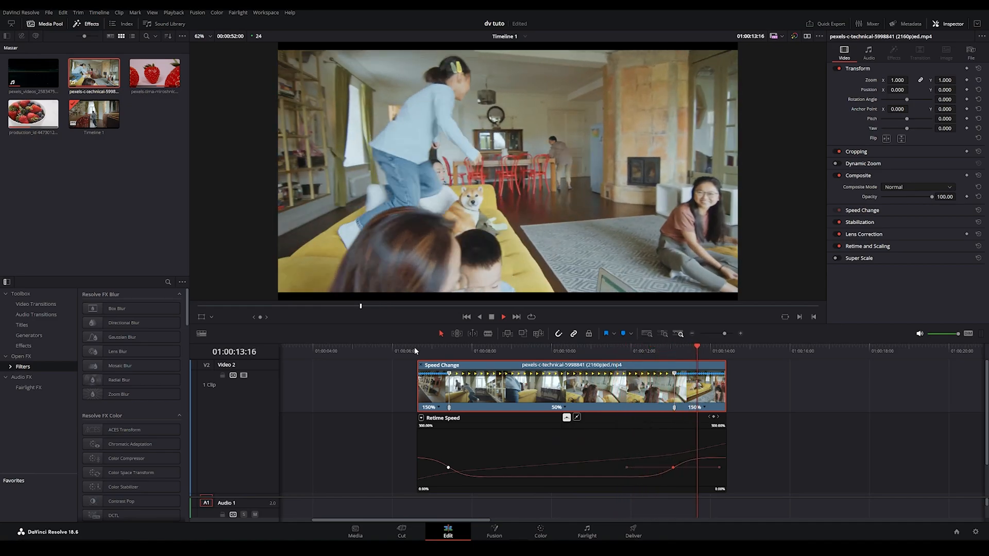
{"action": "left_click", "coordinate": [403, 350]}
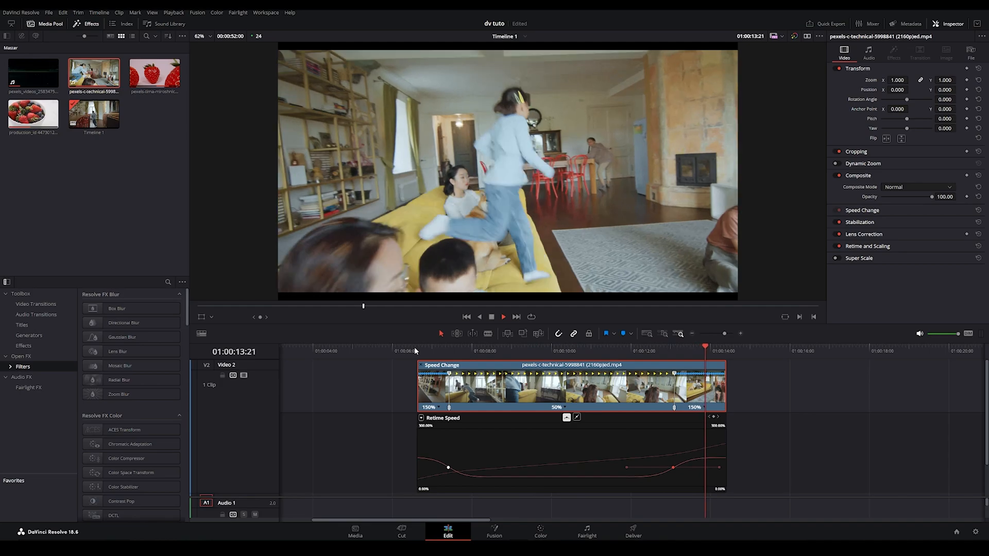
{"action": "left_click", "coordinate": [414, 348]}
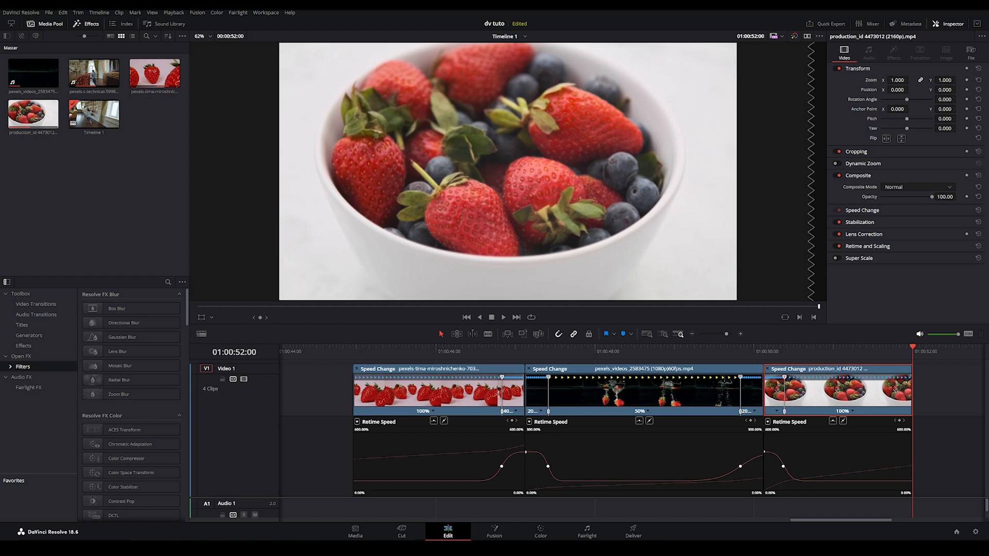
Play the sequence of three speed-ramped clips and examine the speed point near the end of the first strawberry clip
{"action": "left_click", "coordinate": [347, 346]}
{"action": "key", "text": "space"}
{"action": "left_click", "coordinate": [502, 466]}
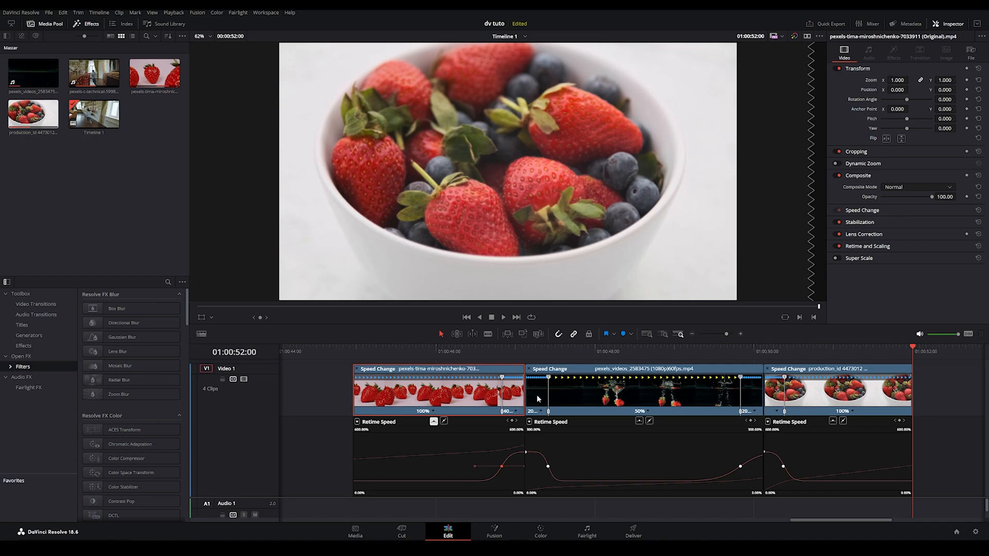
Select the middle clip and scrub over the cuts at its start and end, stopping at 01:00:50:07
{"action": "left_click", "coordinate": [568, 393]}
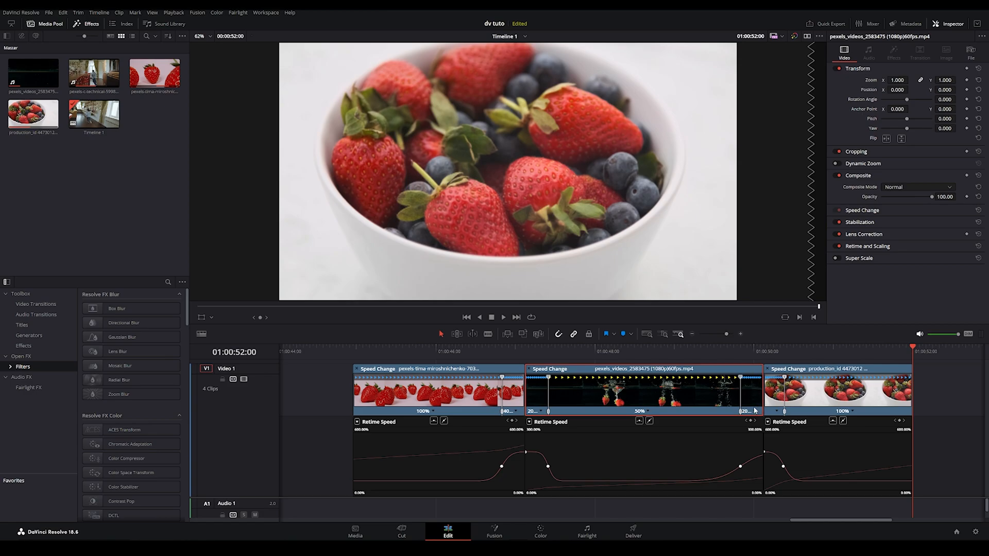
{"action": "left_click", "coordinate": [520, 351]}
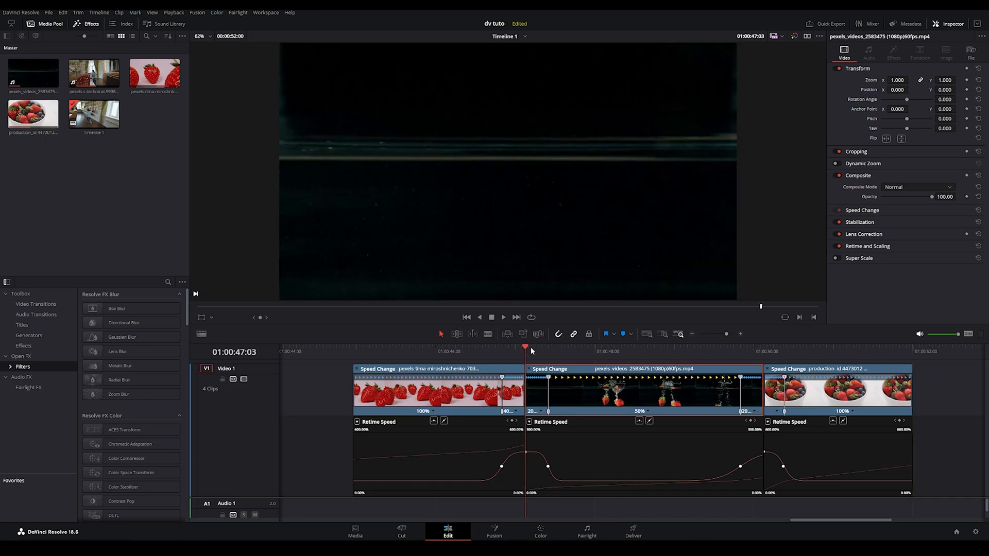
{"action": "left_click_drag", "start_coordinate": [531, 347], "coordinate": [758, 353]}
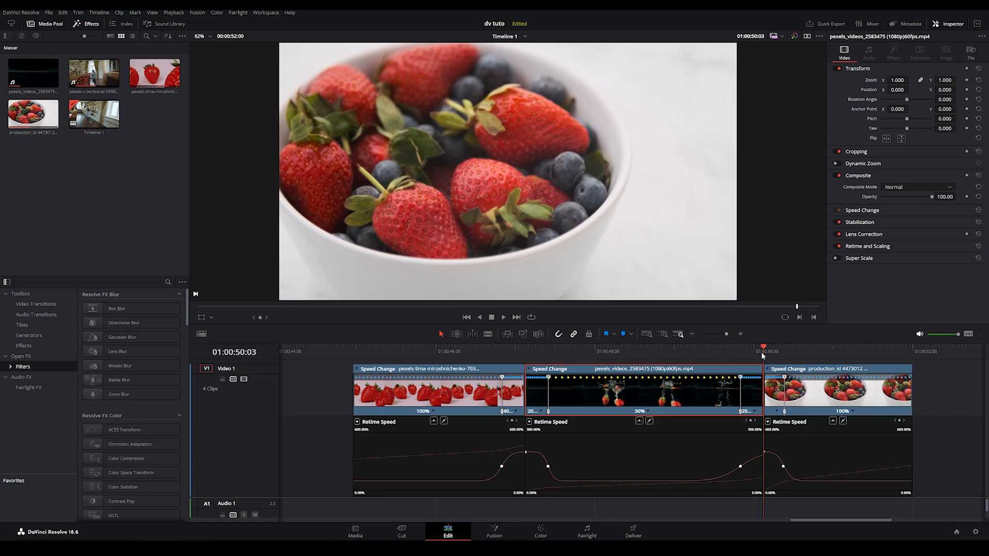
{"action": "left_click_drag", "start_coordinate": [763, 351], "coordinate": [777, 354]}
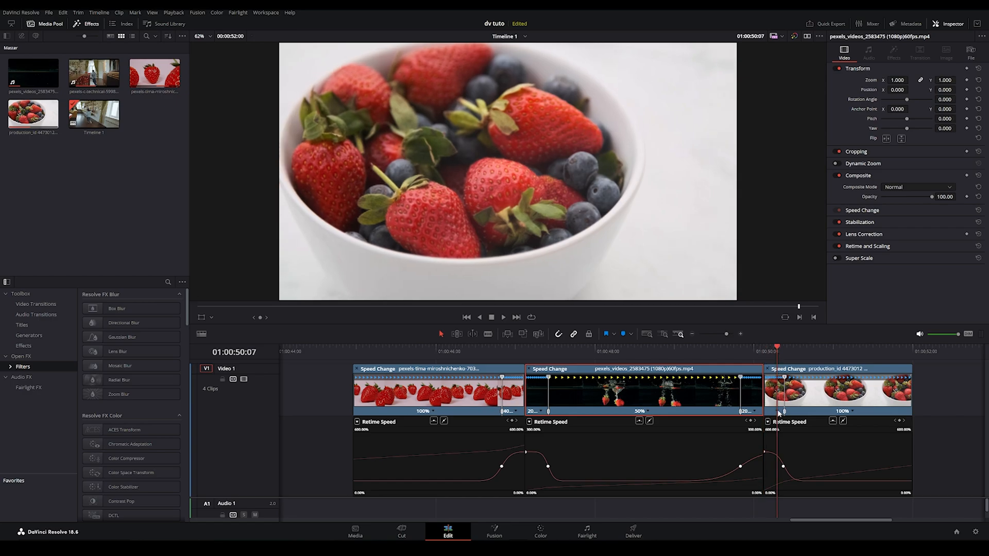
Select the last clip, showing the bowl of berries, and examine its short first speed segment
{"action": "left_click", "coordinate": [777, 411]}
{"action": "left_click", "coordinate": [777, 412]}
{"action": "left_click", "coordinate": [776, 412]}
{"action": "left_click", "coordinate": [773, 411]}
{"action": "left_click", "coordinate": [773, 412]}
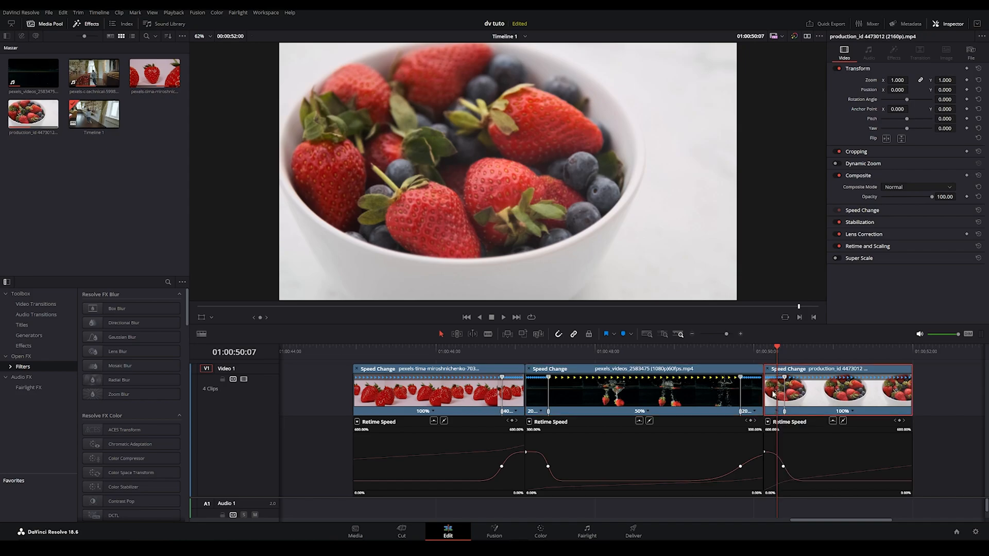